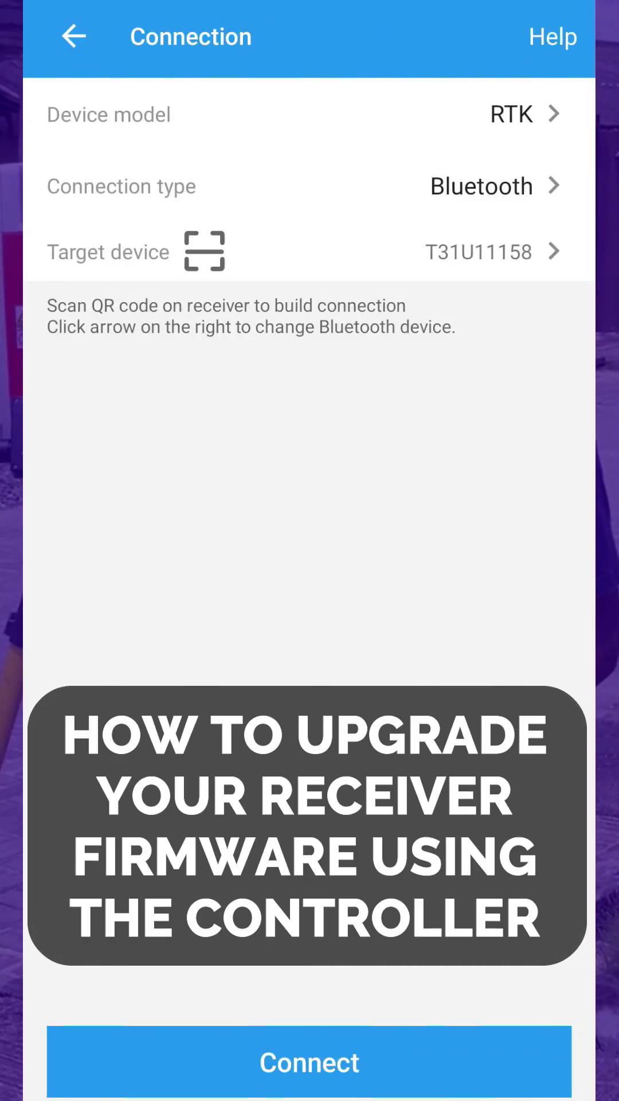
- Connect to receiver T31U11158 from the Bluetooth device list
left_click(553, 251)
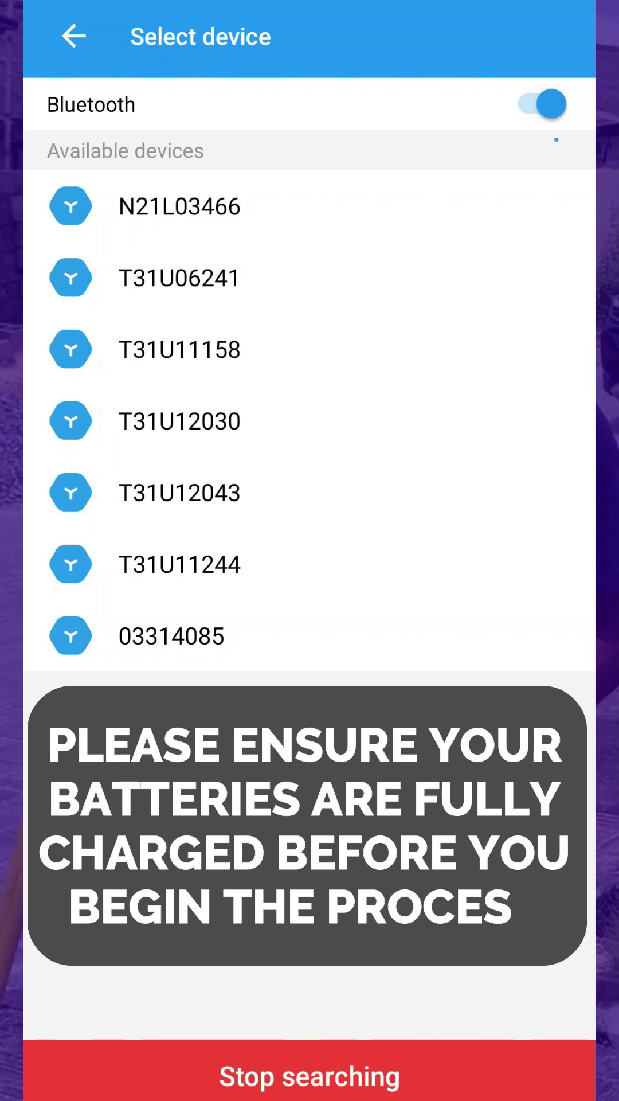
left_click(179, 350)
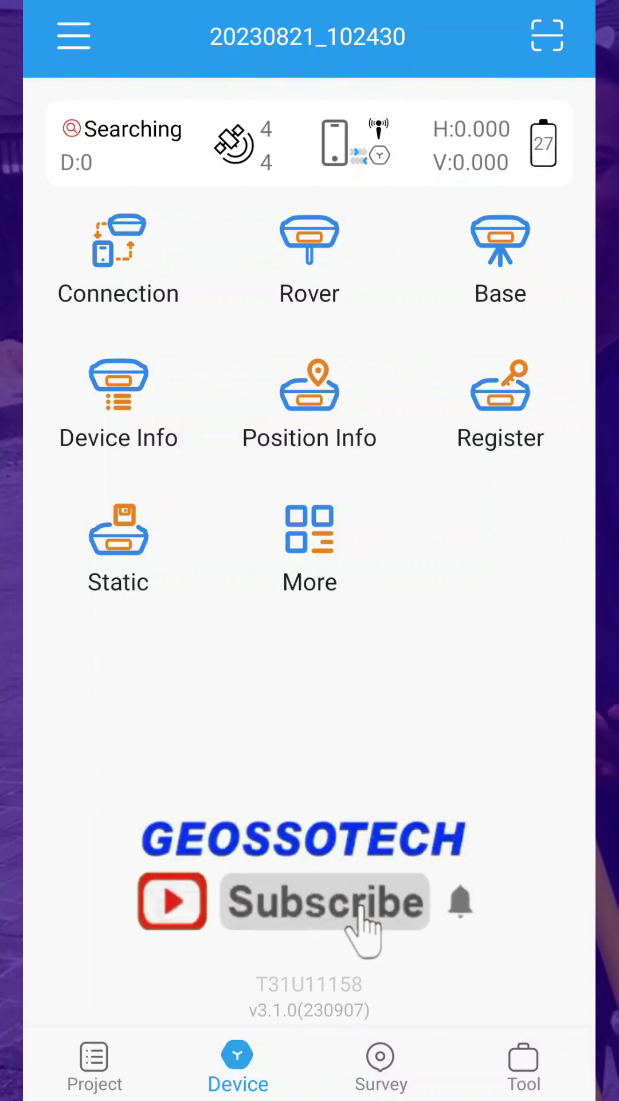
- Go to the receiver's FW upgrade screen under More
left_click(310, 548)
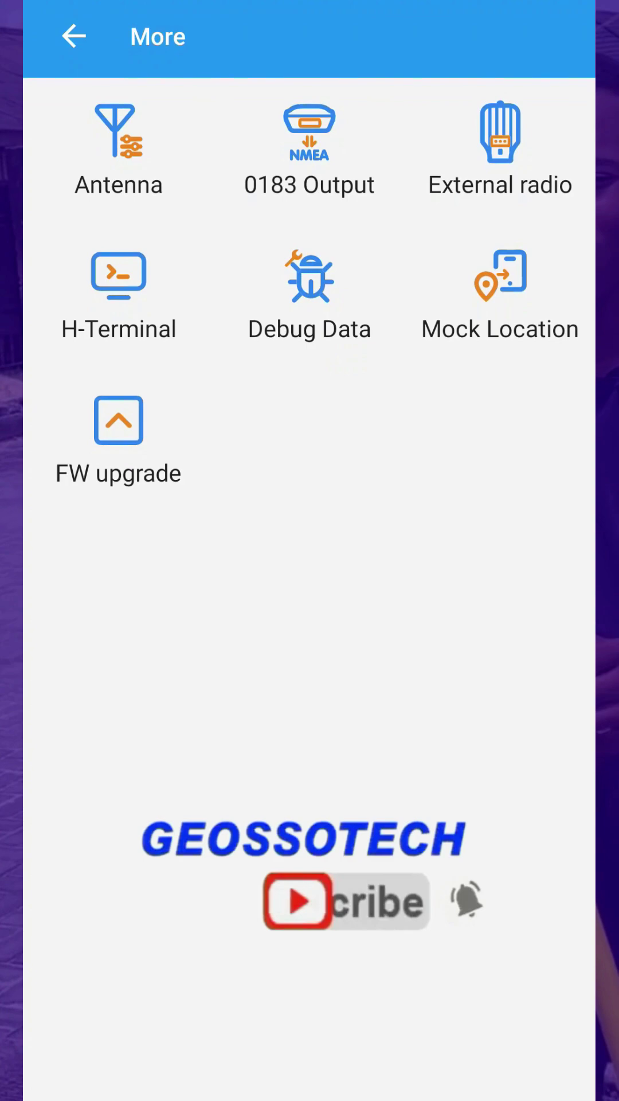
left_click(74, 43)
left_click(311, 549)
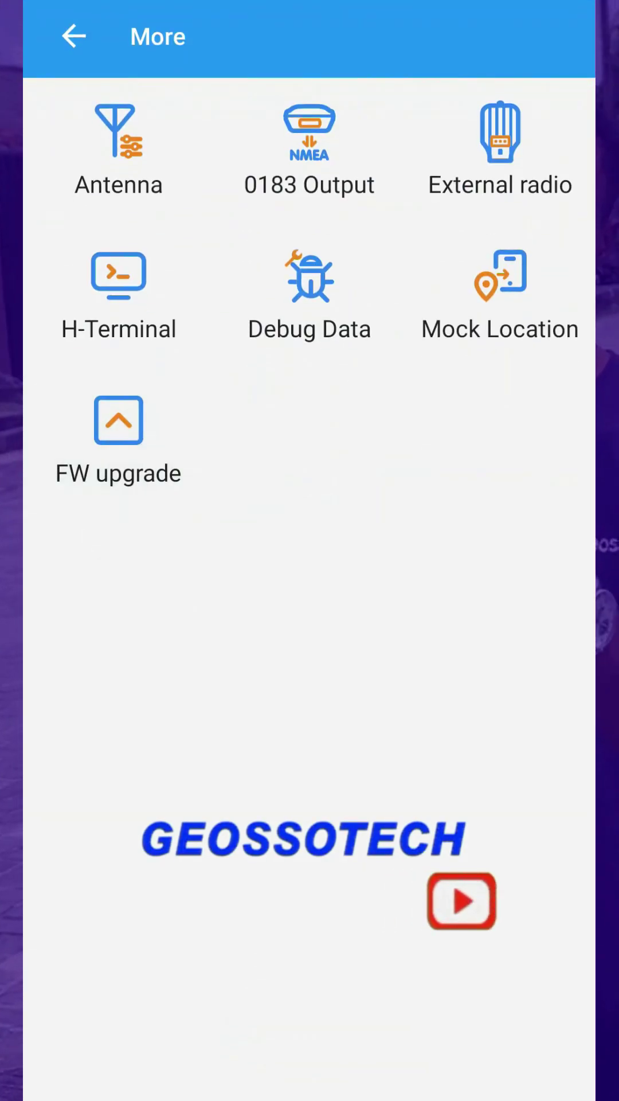
left_click(117, 447)
- Select firmware file 2_blue_update_V1.4.1.21 and start the upgrade
left_click(510, 474)
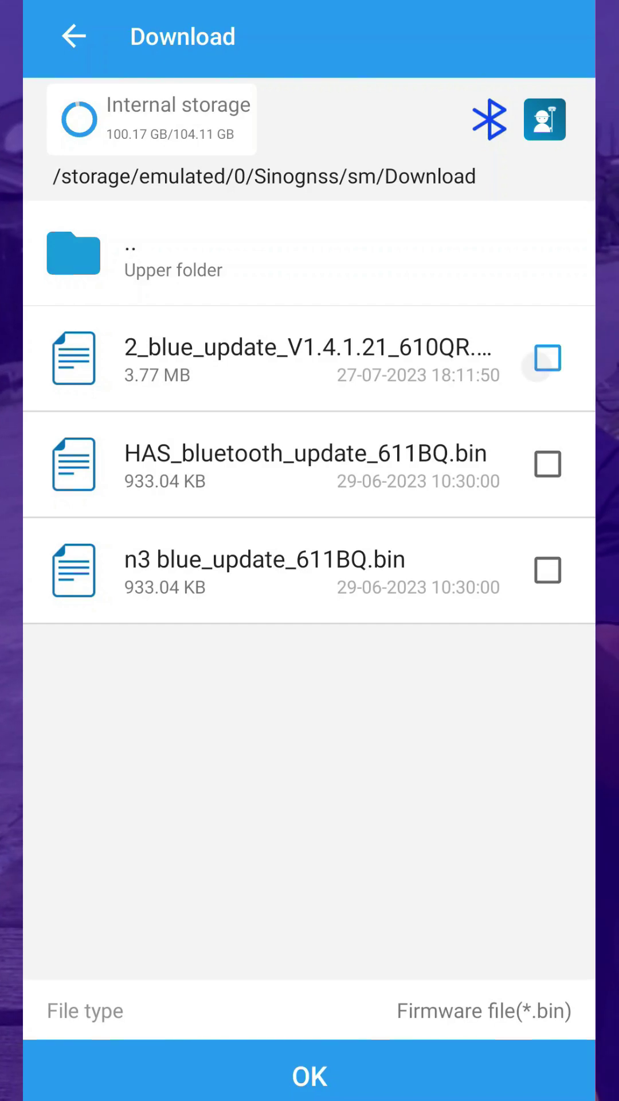
left_click(548, 358)
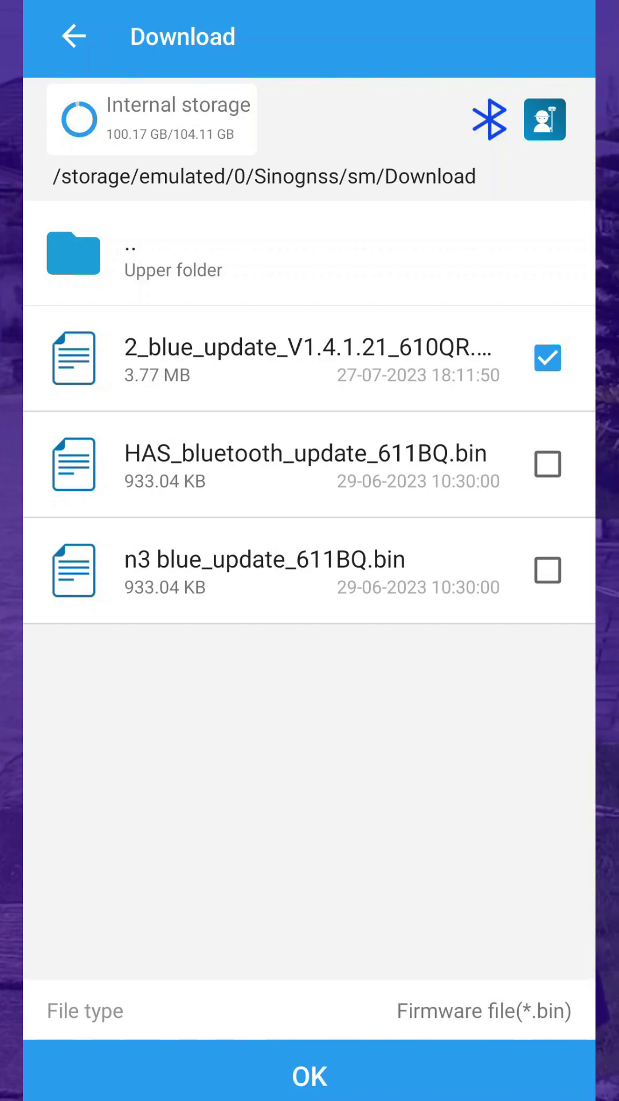
left_click(311, 1076)
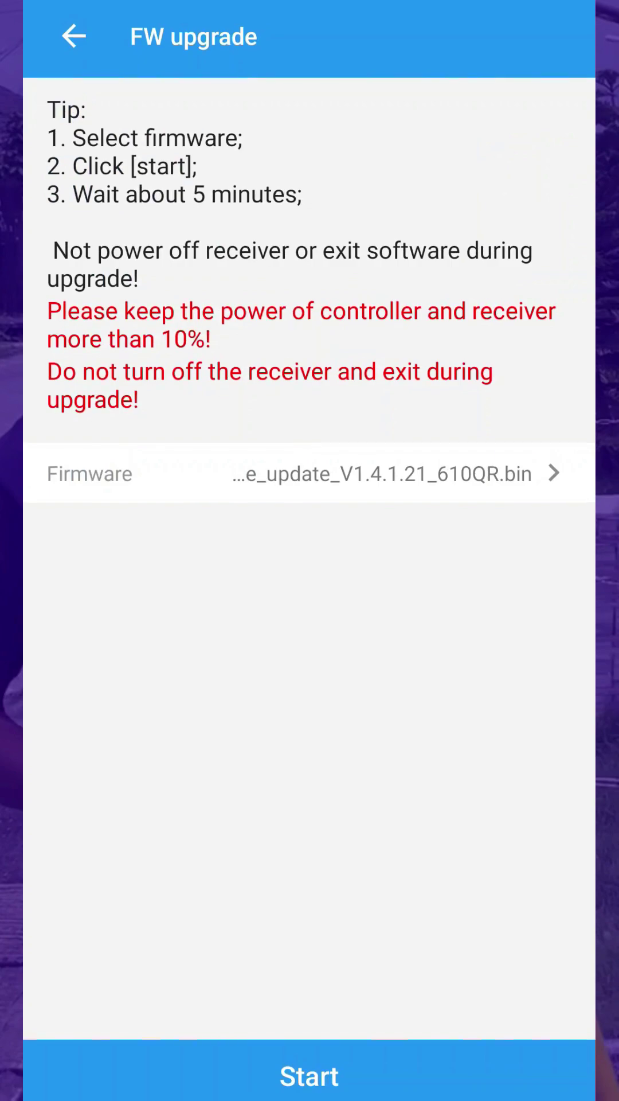
left_click(310, 1075)
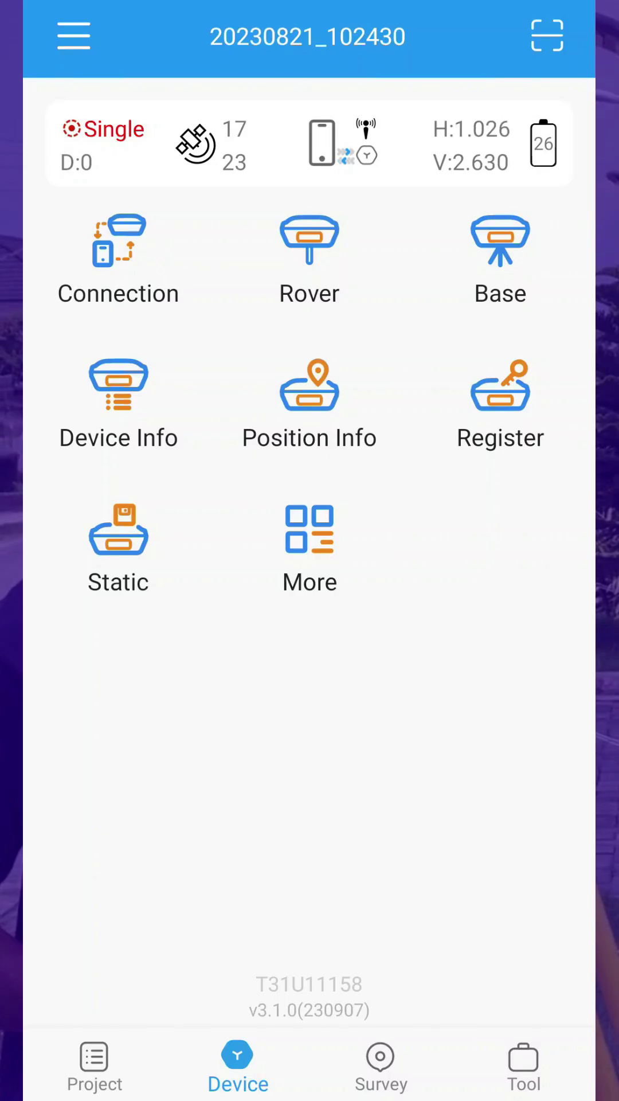
- Open Device Info and confirm the receiver's system version is V1.4.1.21
left_click(118, 404)
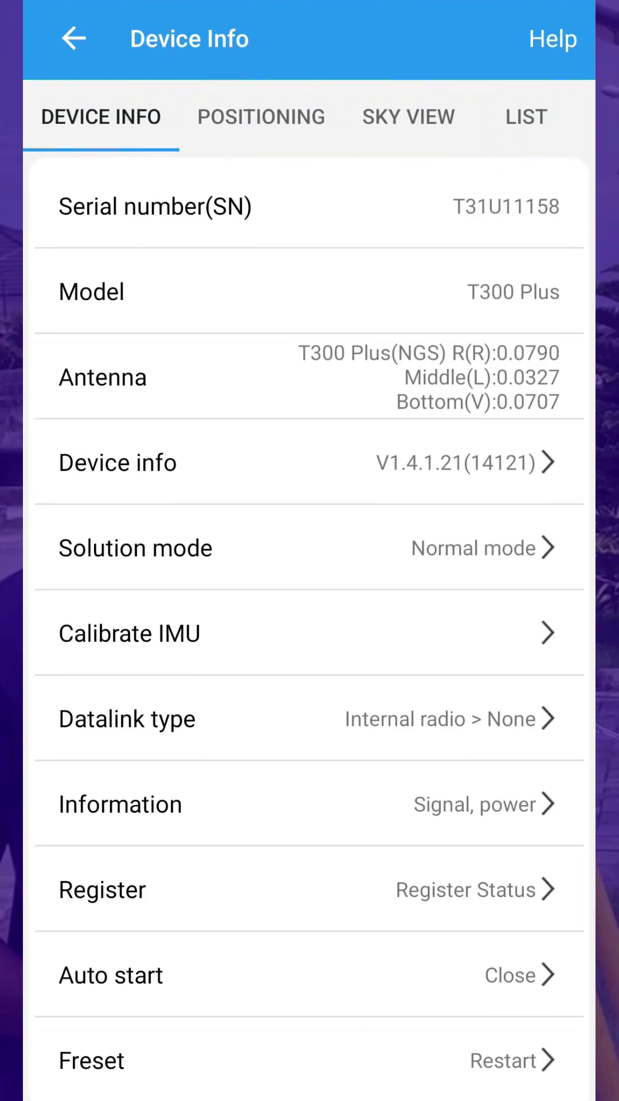
left_click(310, 461)
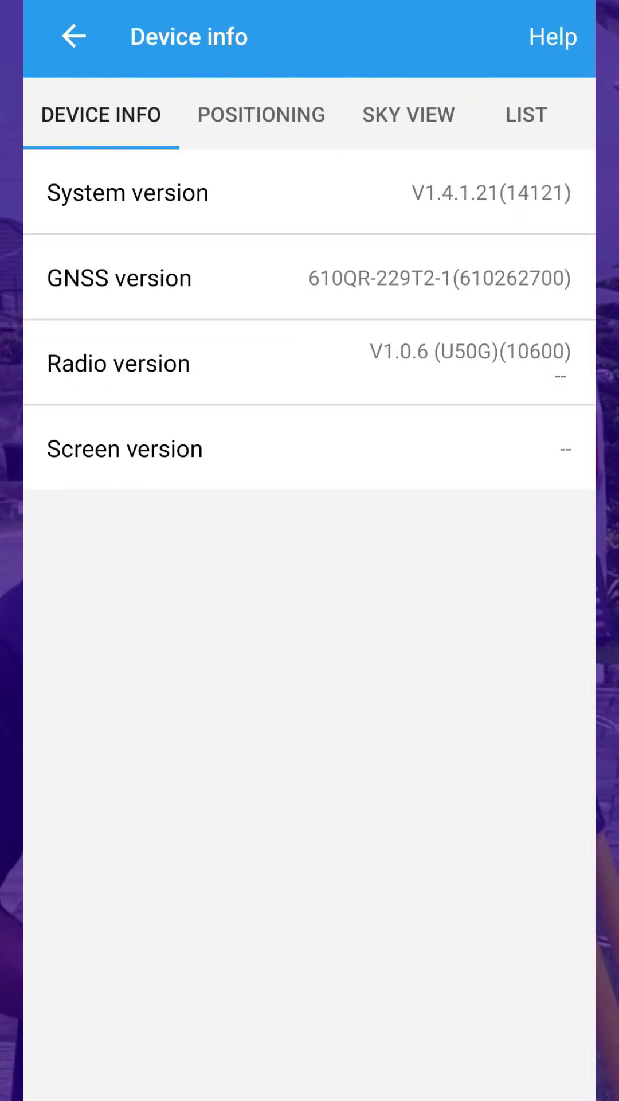